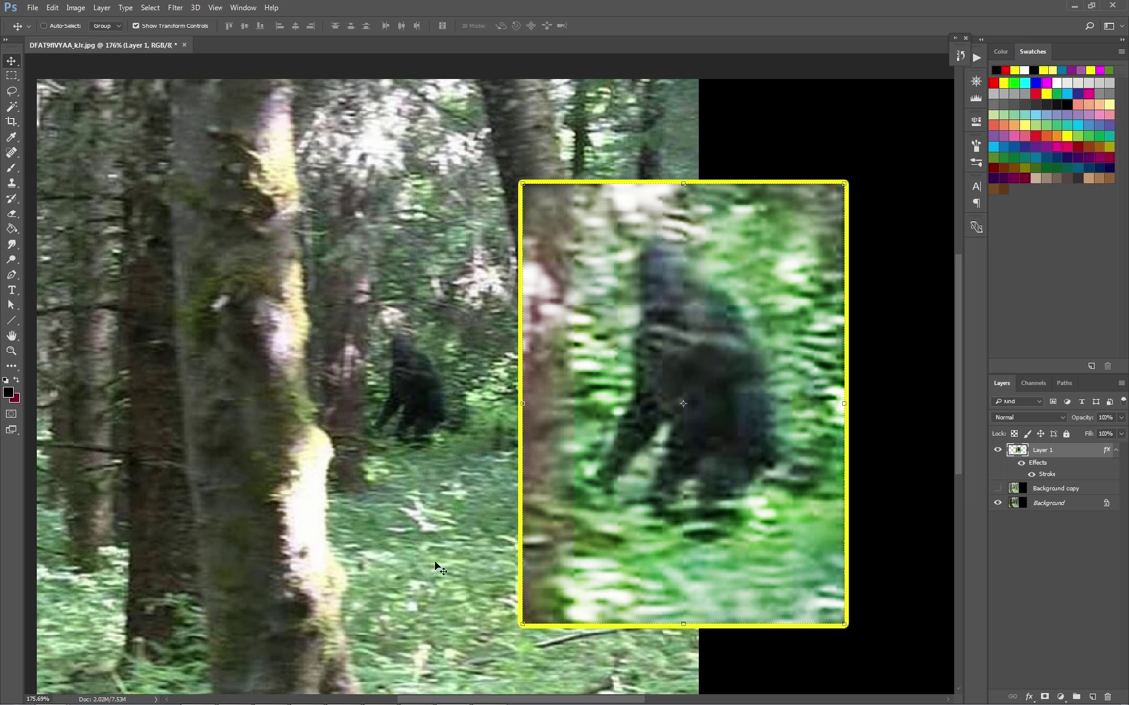
# - Examine the dark figure in the forest photo alongside its enlarged yellow-framed inset
pyautogui.scroll(2, 428, 530)
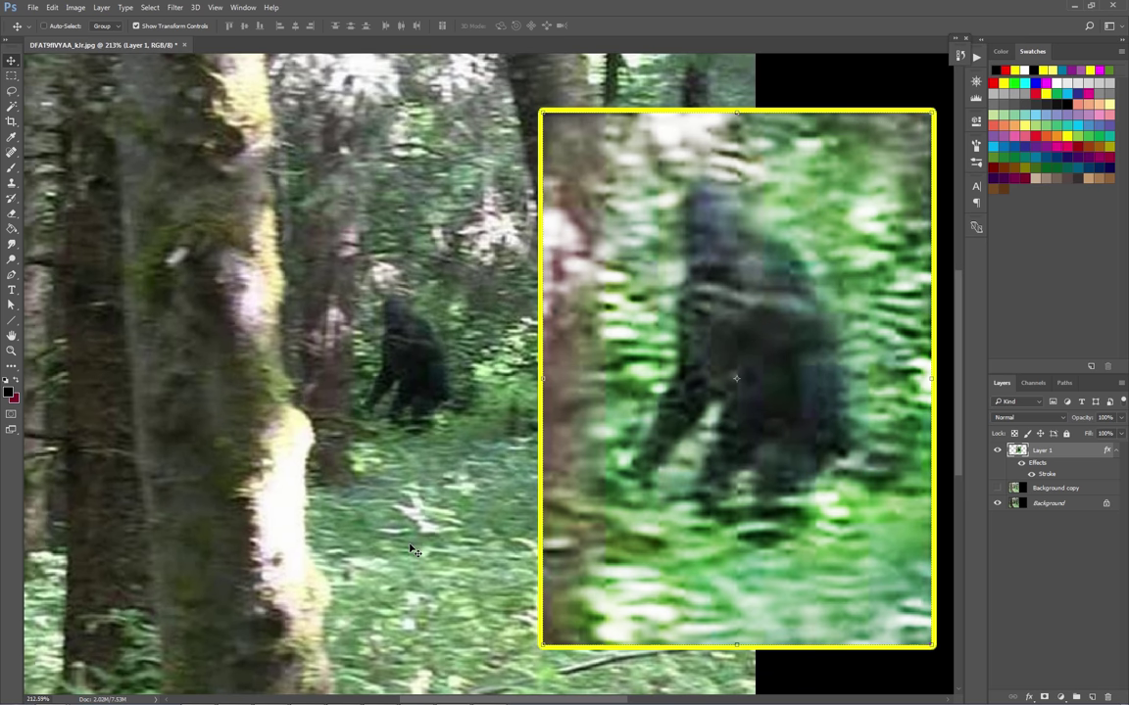
pyautogui.hscroll(-2, 428, 530)
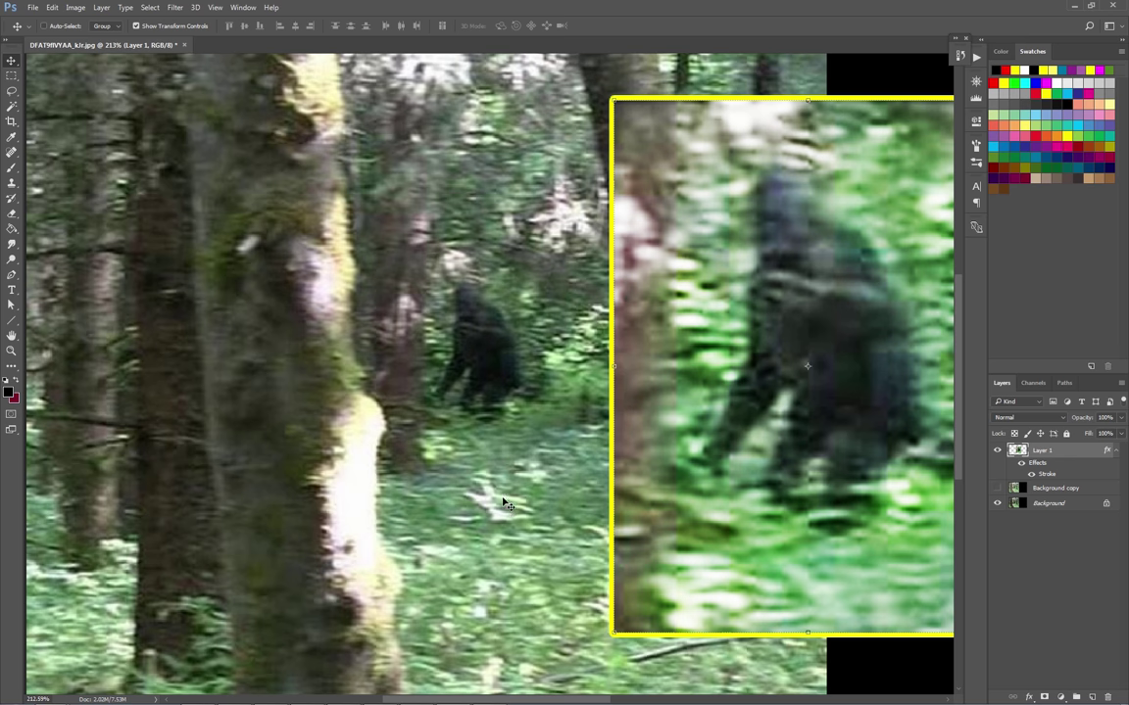
pyautogui.scroll(-3, 606, 495)
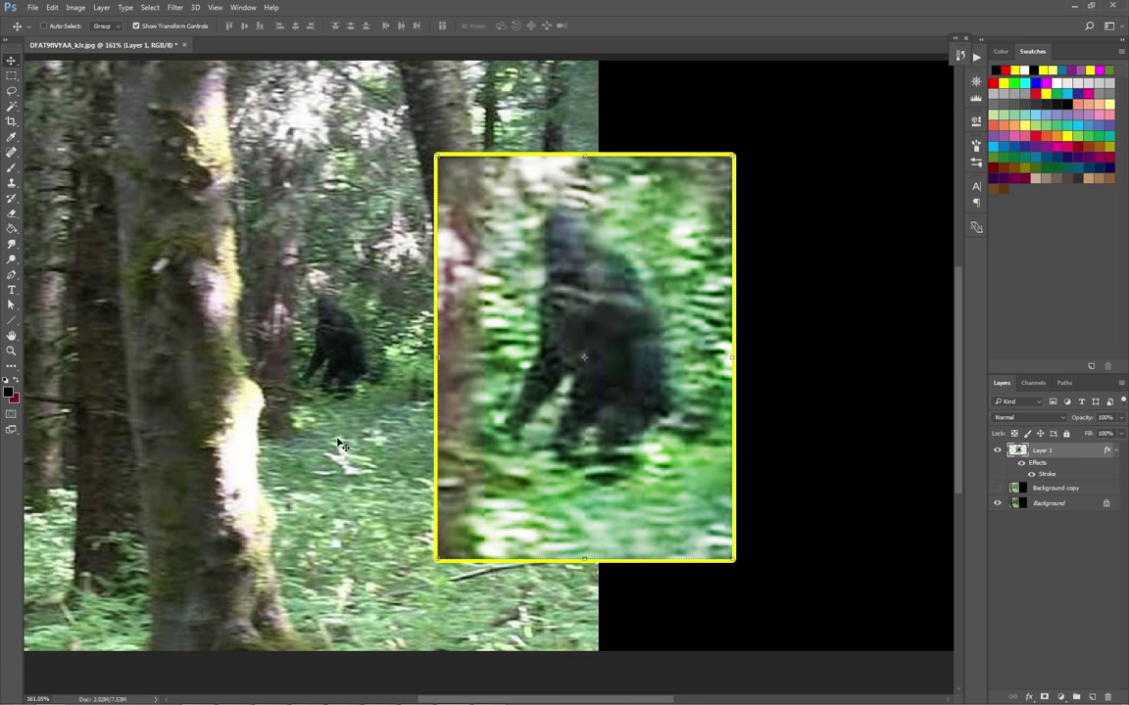
pyautogui.scroll(4, 354, 447)
pyautogui.scroll(-2, 347, 446)
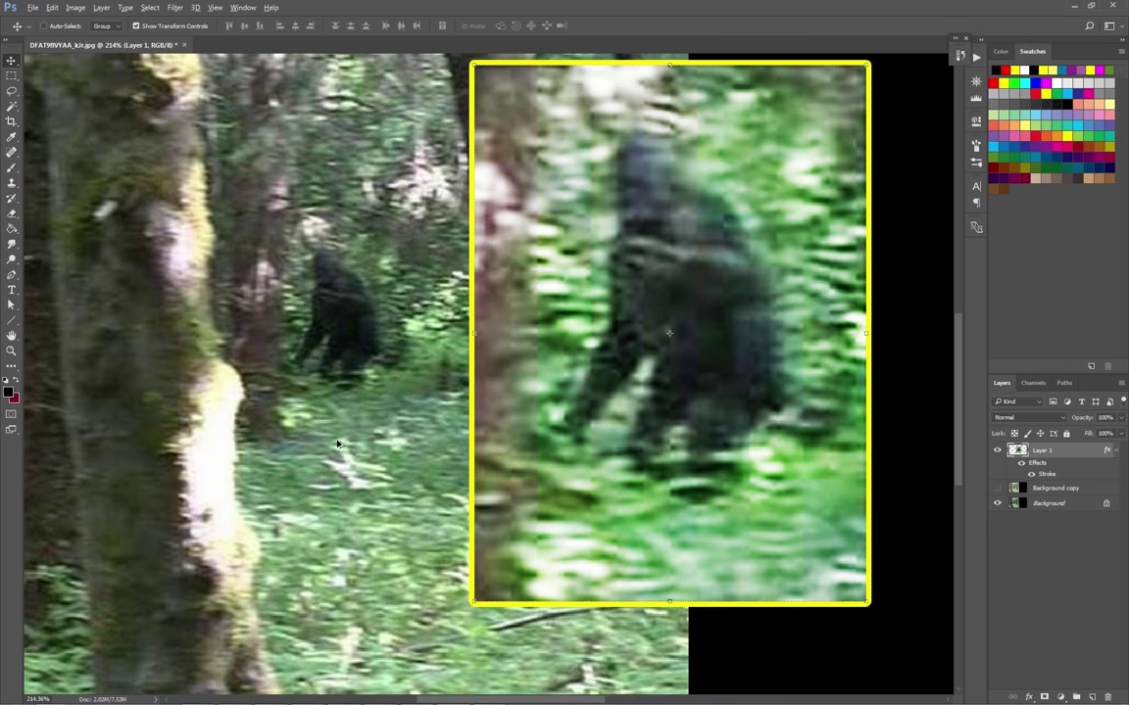
pyautogui.scroll(-1, 346, 447)
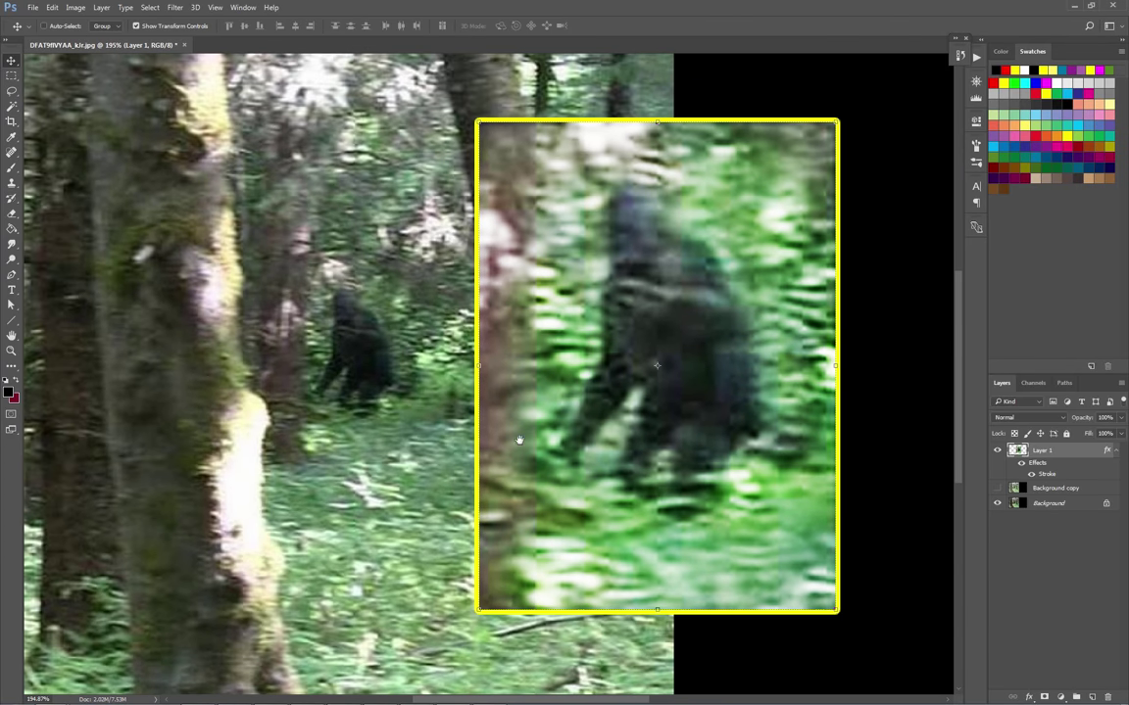
pyautogui.moveTo(421, 453); pyautogui.dragTo(471, 457)
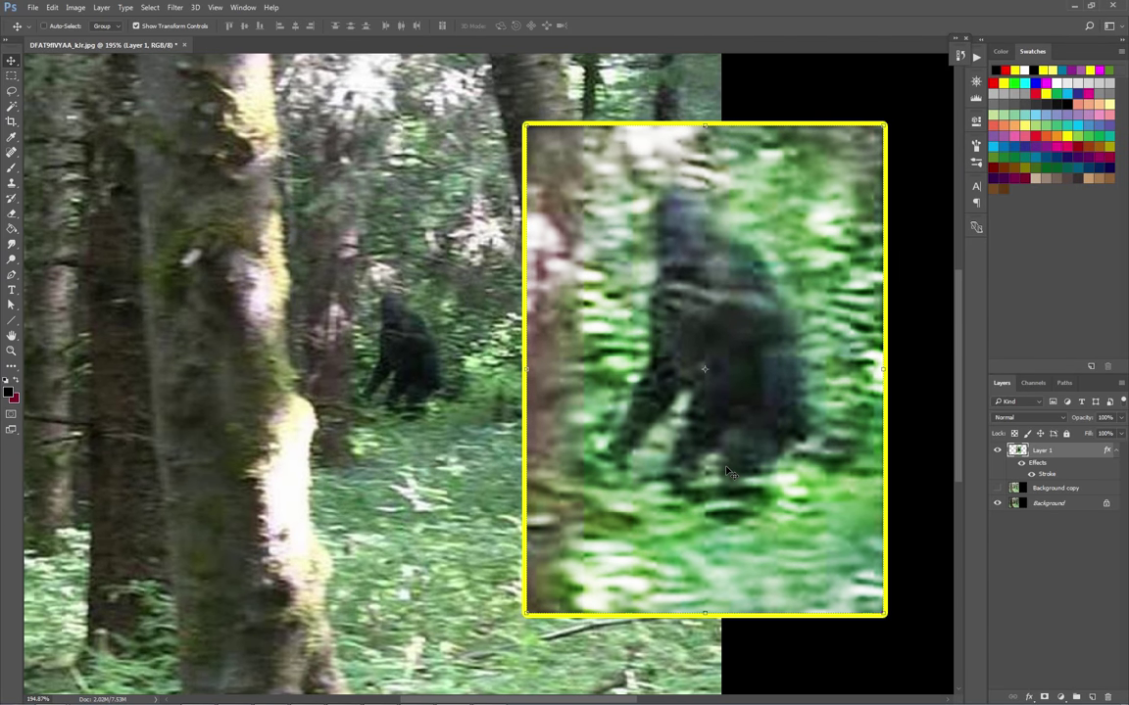
# - Toggle the Background copy layer to compare it with the original photo, leaving it shown
pyautogui.click(998, 489)
pyautogui.click(998, 489)
pyautogui.click(997, 489)
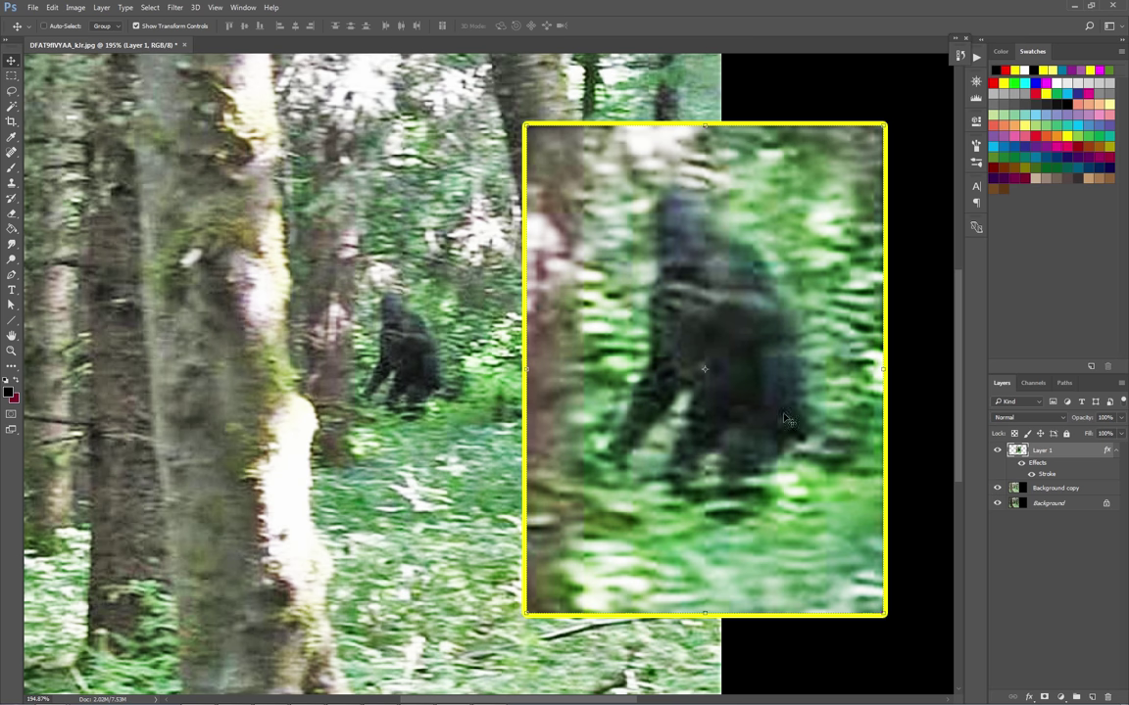
# - Select the enlarged inset's layer and shift it slightly right and down over the photo's edge
pyautogui.rightClick(791, 349)
pyautogui.click(730, 320)
pyautogui.moveTo(637, 467); pyautogui.dragTo(651, 491)
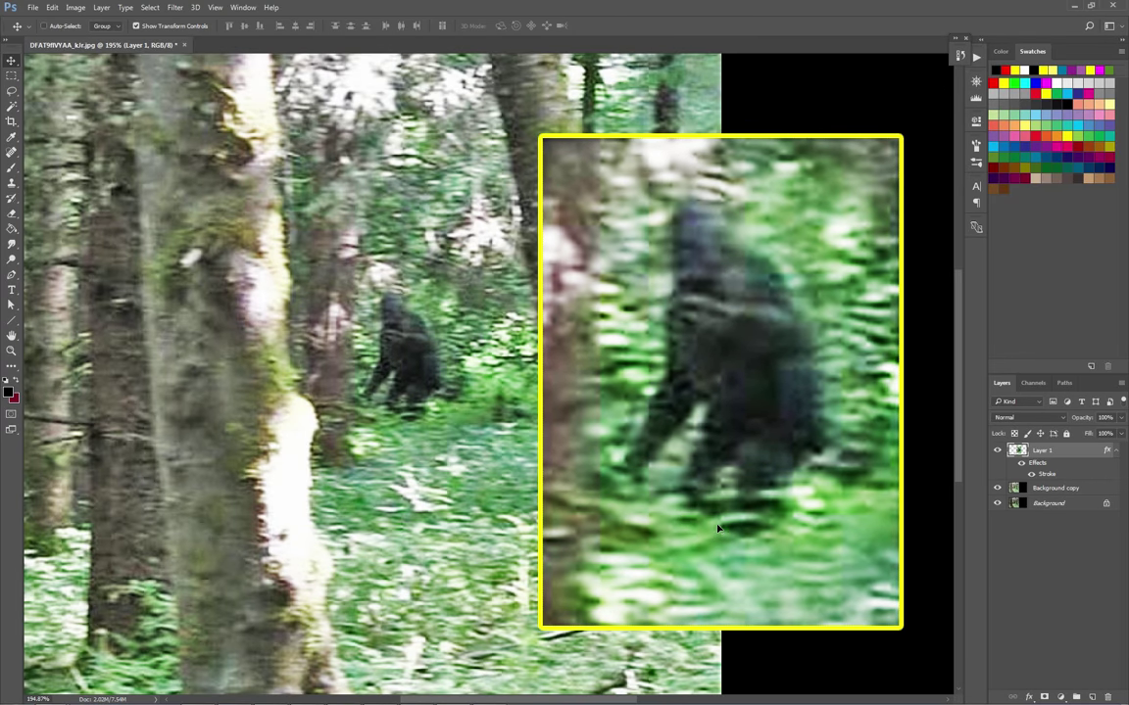
pyautogui.press('Up')
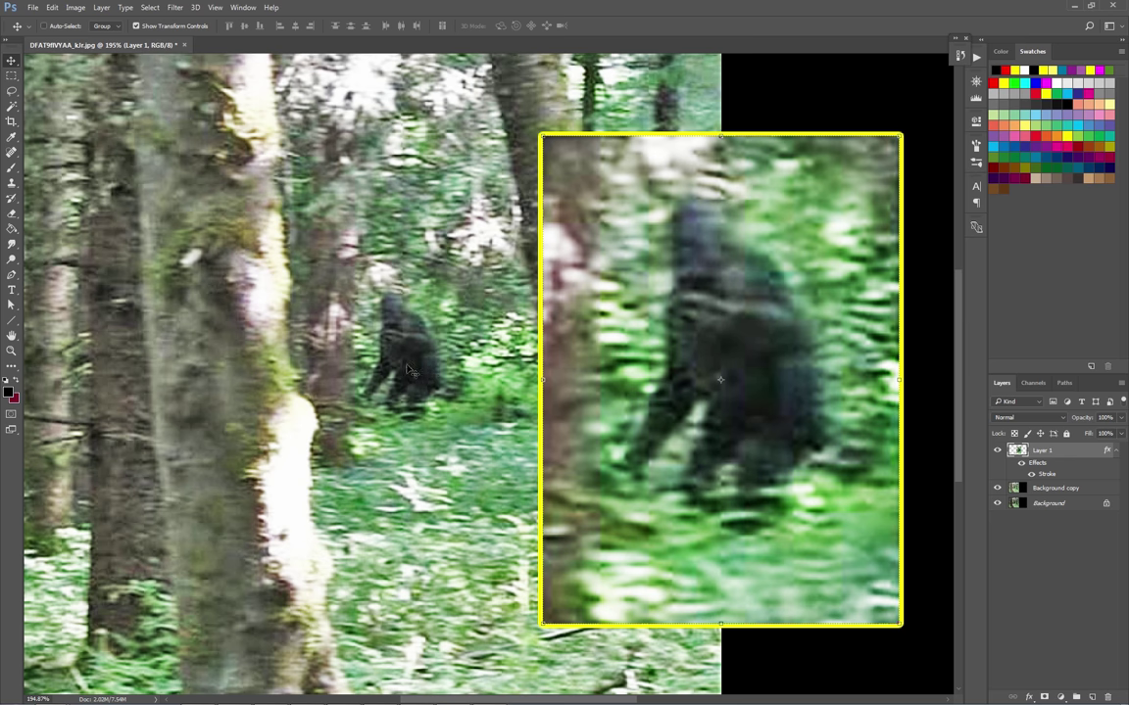
# - Compare the distant figure in the photo with the Background copy layer hidden and shown
pyautogui.scroll(-3, 355, 349)
pyautogui.click(999, 489)
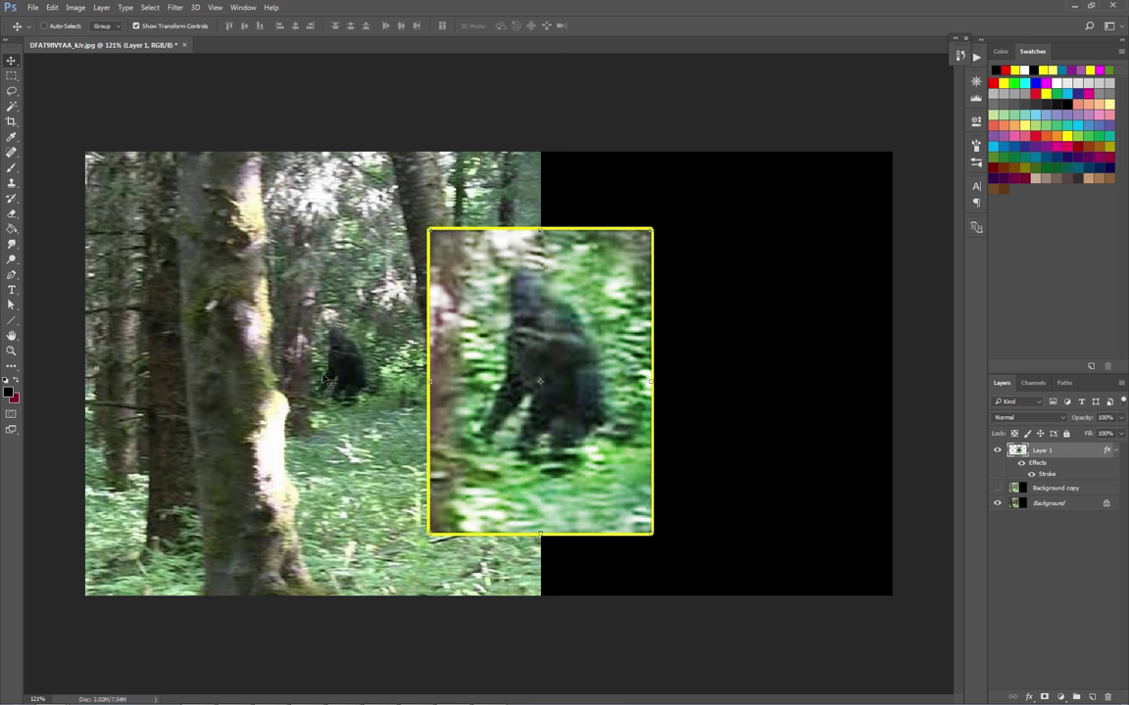
pyautogui.scroll(2, 343, 335)
pyautogui.scroll(2, 342, 335)
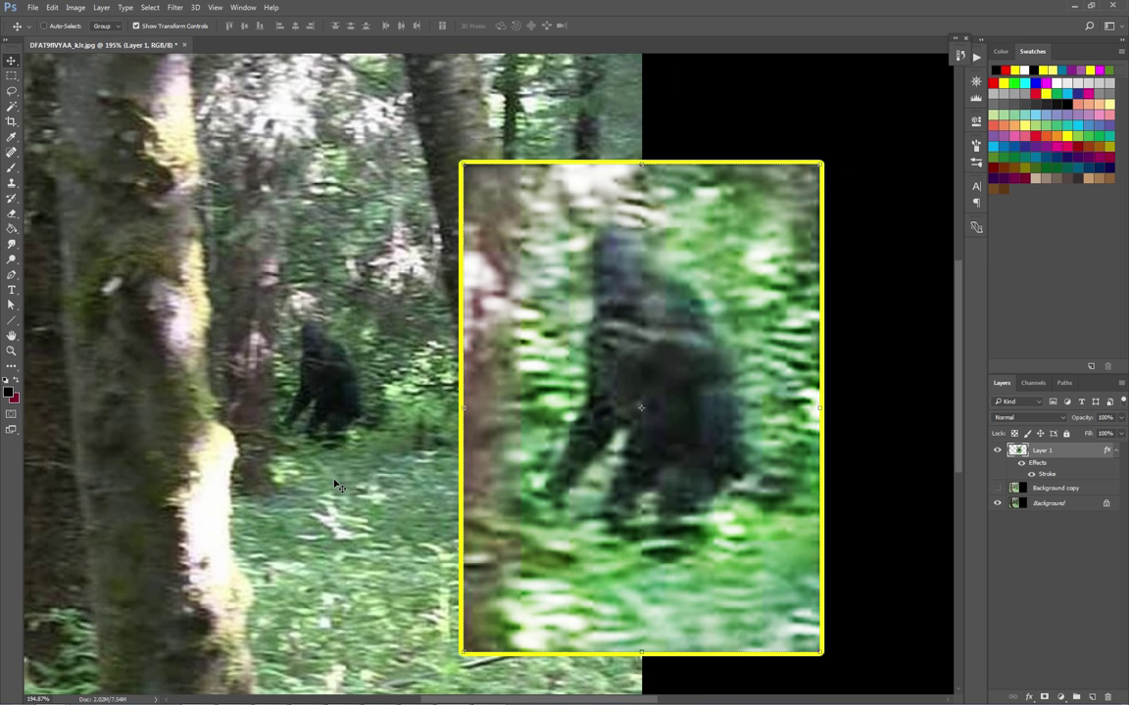
pyautogui.scroll(2, 308, 453)
pyautogui.scroll(1, 366, 330)
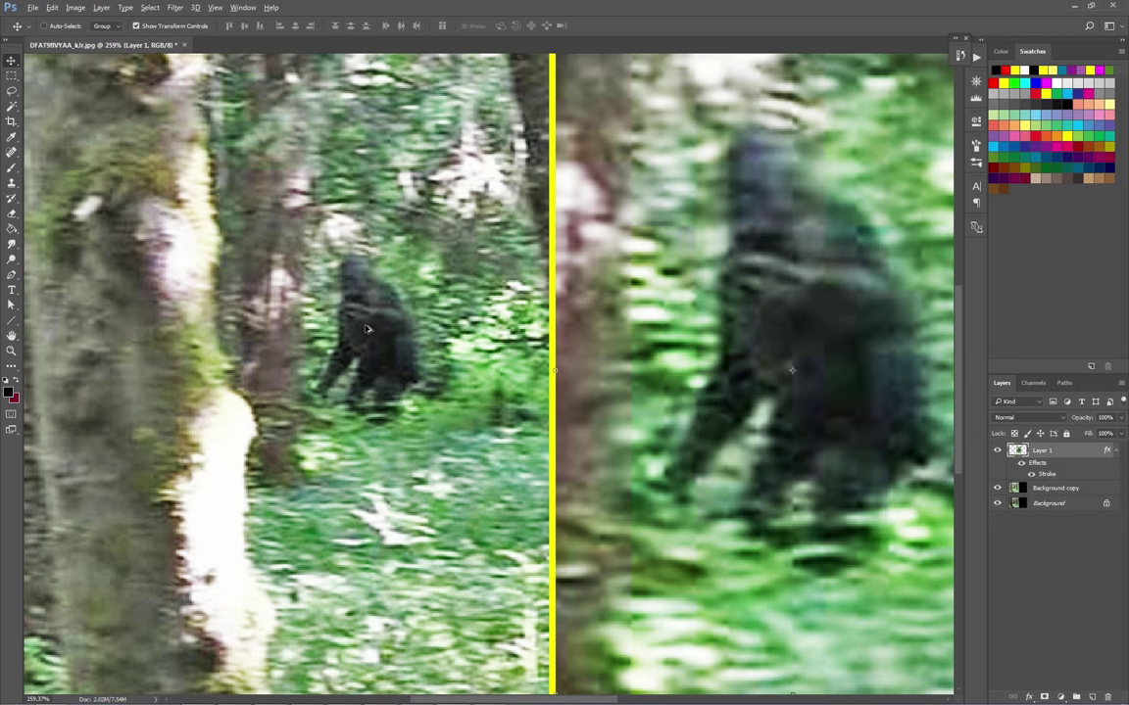
# - Examine the head, shoulders and arms of the figure in the enlarged inset
pyautogui.scroll(-1, 367, 329)
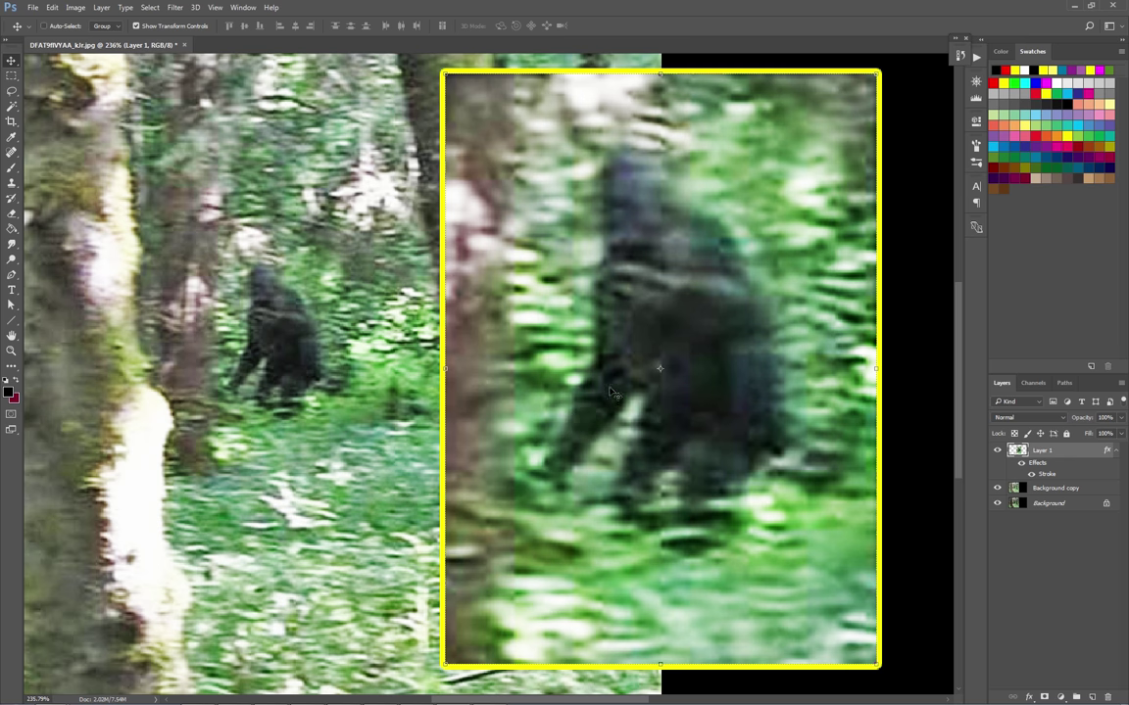
pyautogui.scroll(-1, 607, 270)
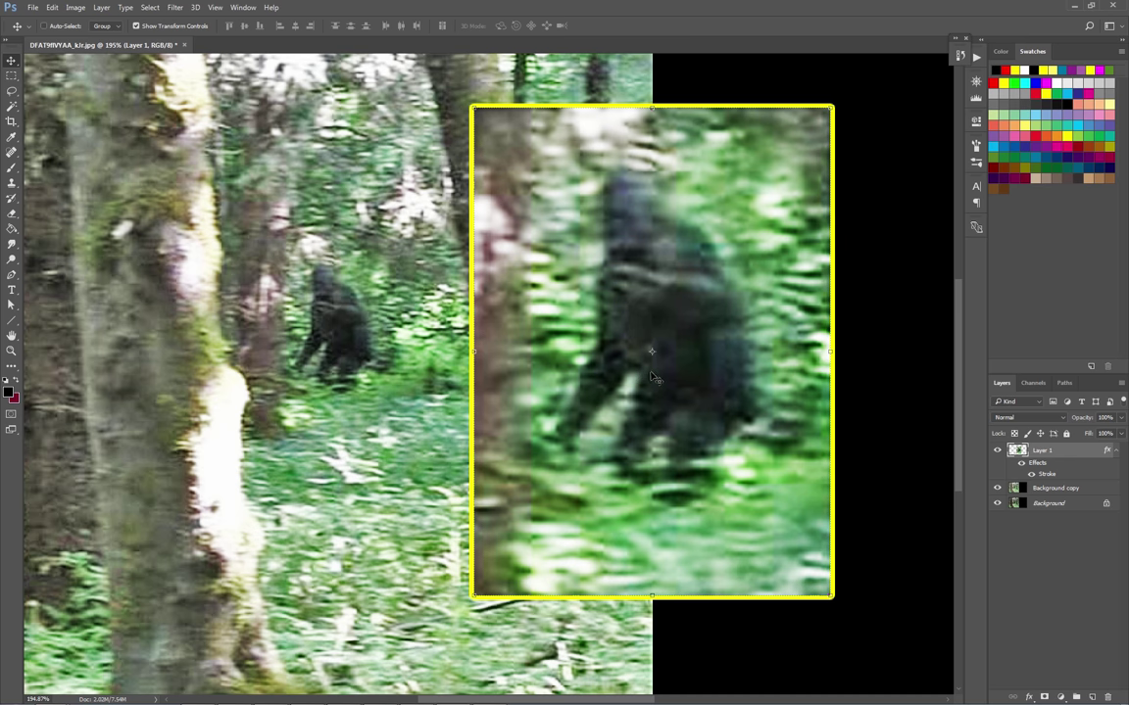
pyautogui.hotkey('ctrl', 't')
pyautogui.hotkey('ctrl', 't')
pyautogui.scroll(-1, 613, 188)
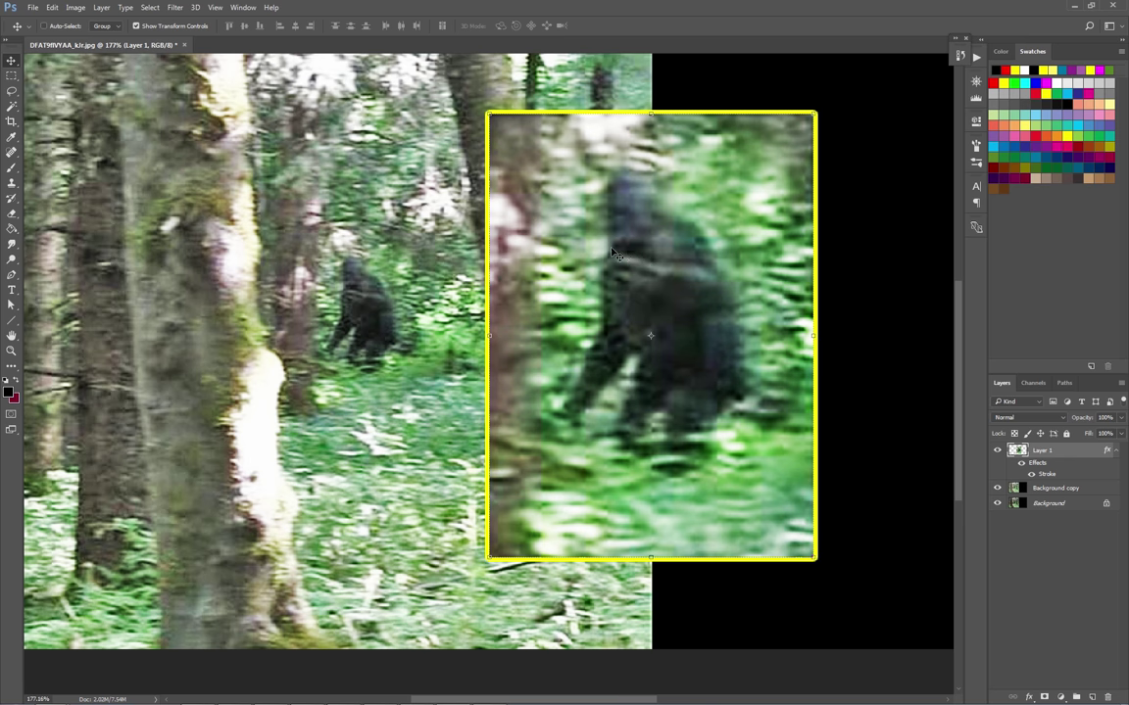
pyautogui.scroll(-1, 637, 257)
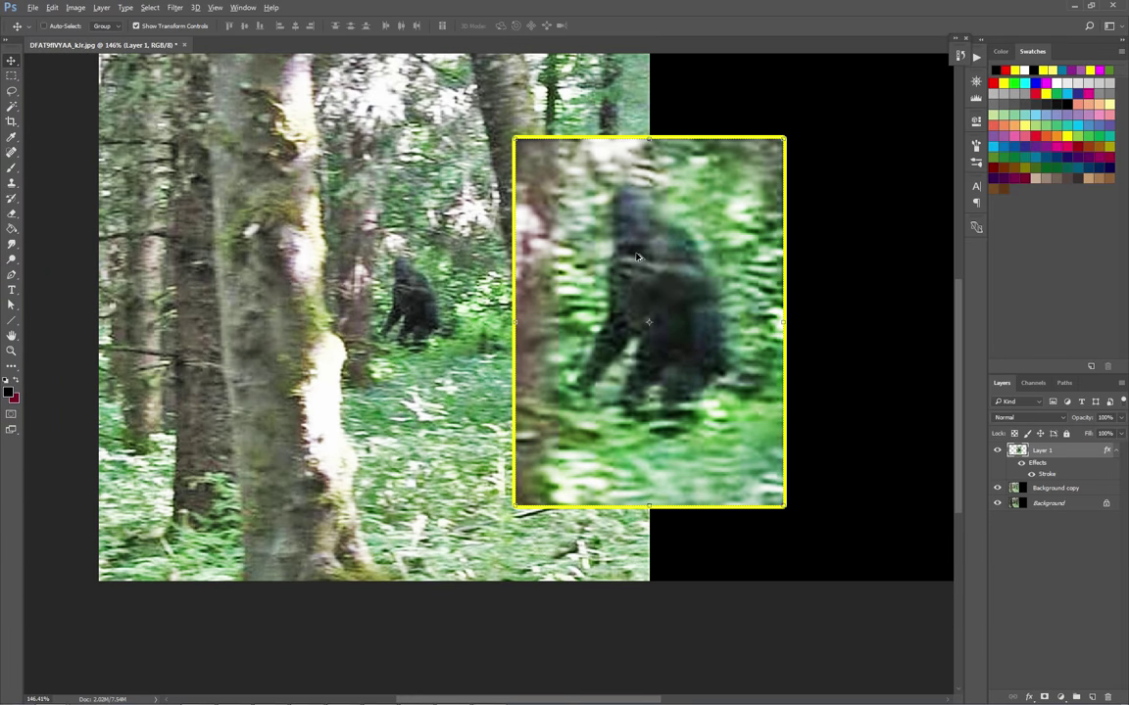
pyautogui.scroll(1, 637, 257)
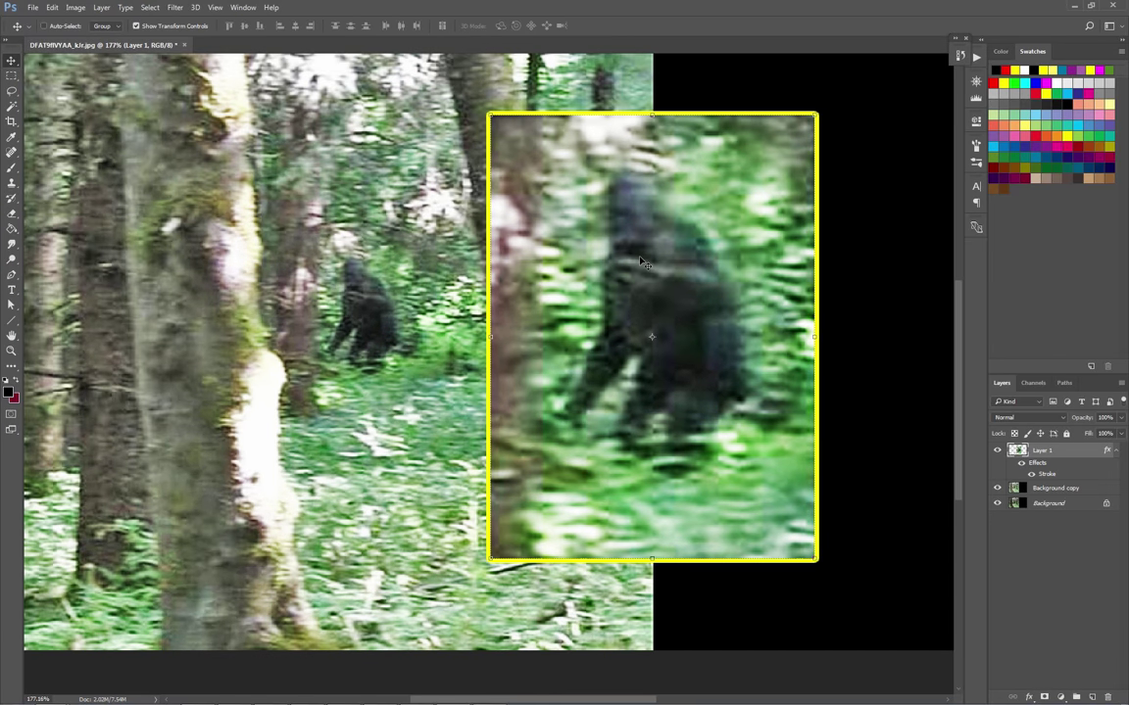
pyautogui.scroll(1, 640, 260)
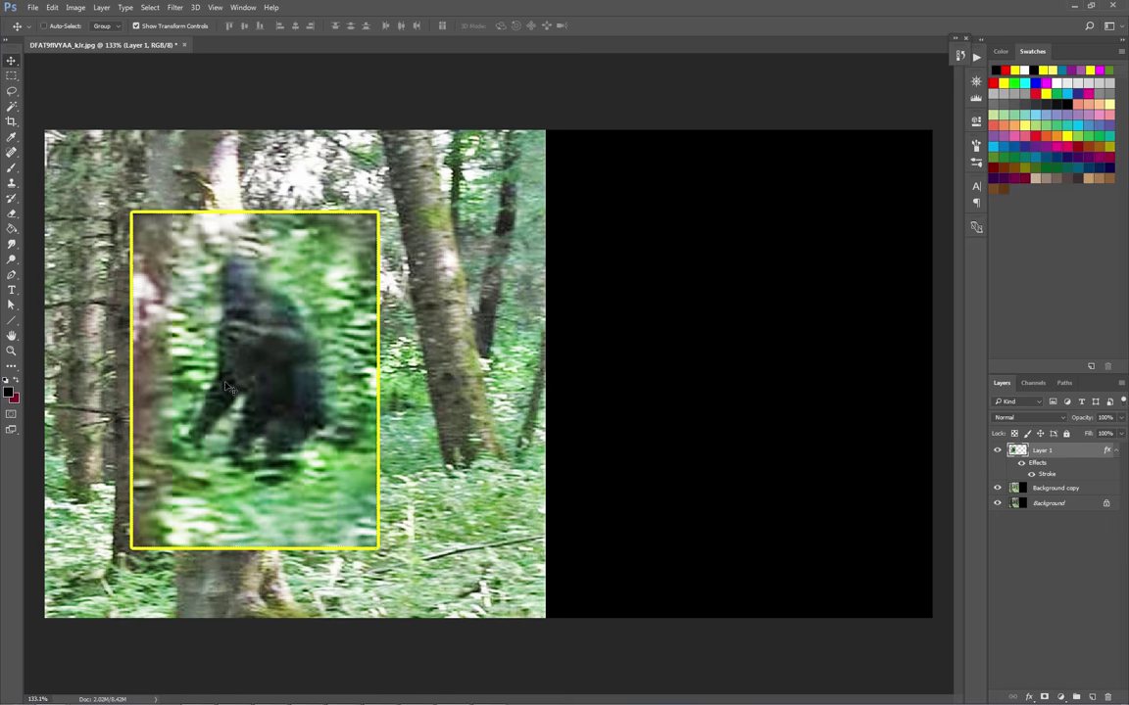
# - Move the enlarged inset off the large tree to the photo's right edge, uncovering the distant figure
pyautogui.moveTo(202, 342); pyautogui.dragTo(560, 380)
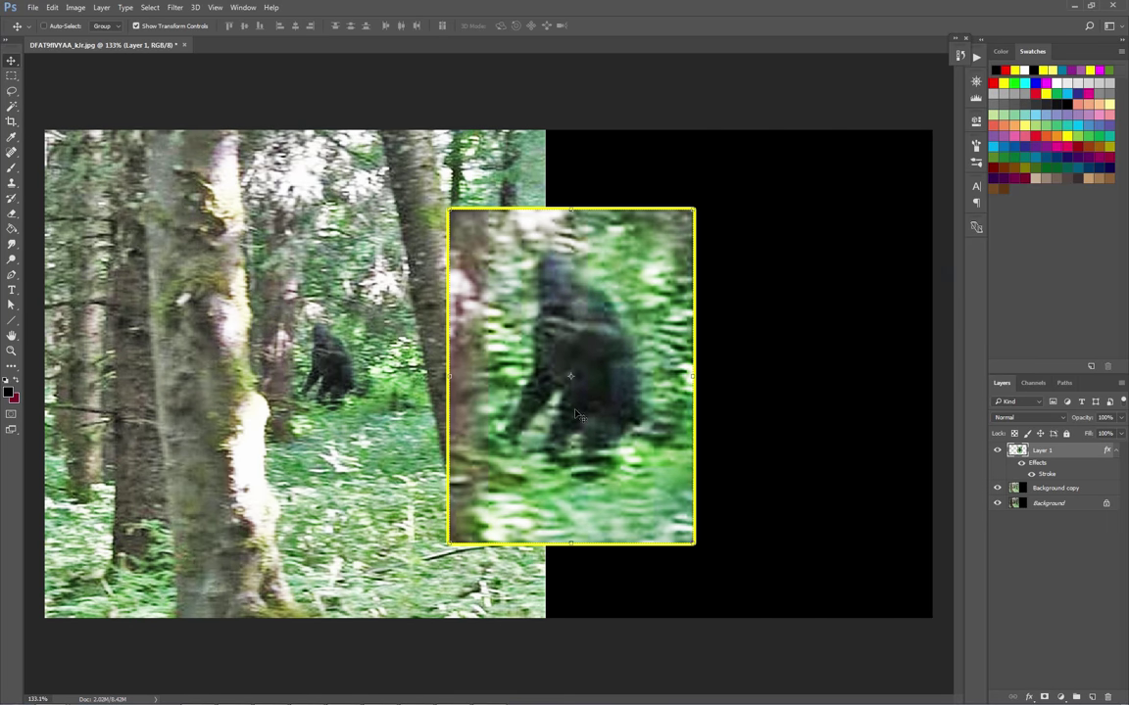
pyautogui.scroll(2, 277, 369)
pyautogui.scroll(-1, 277, 368)
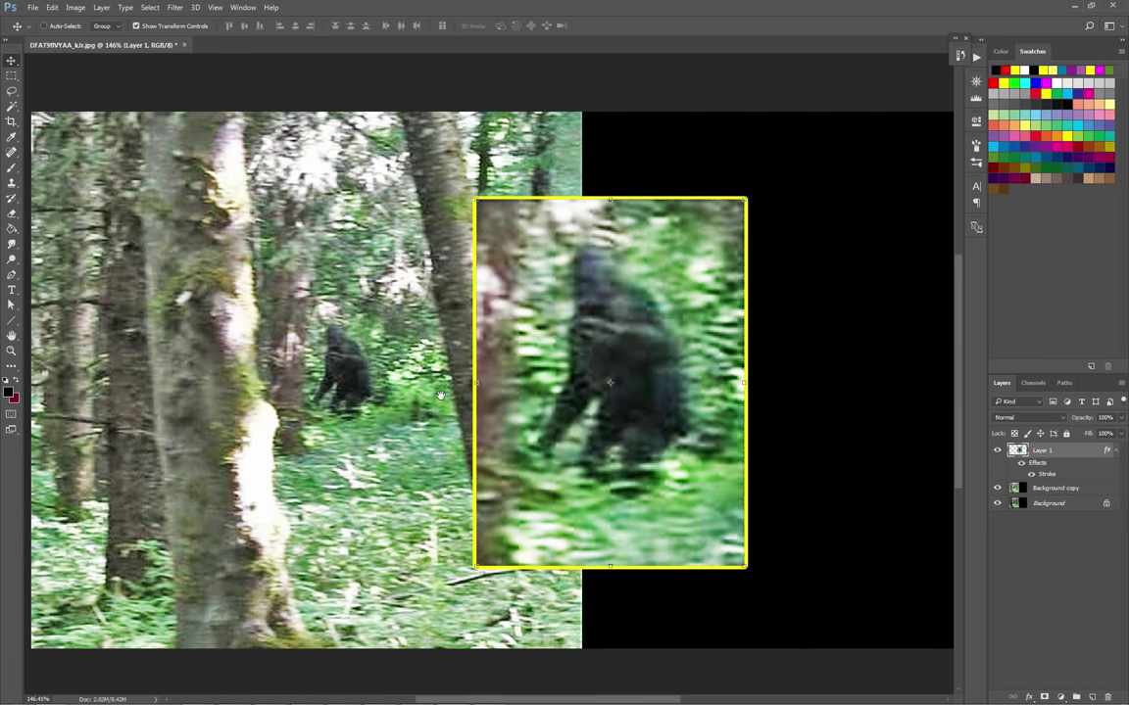
pyautogui.hscroll(-3, 588, 411)
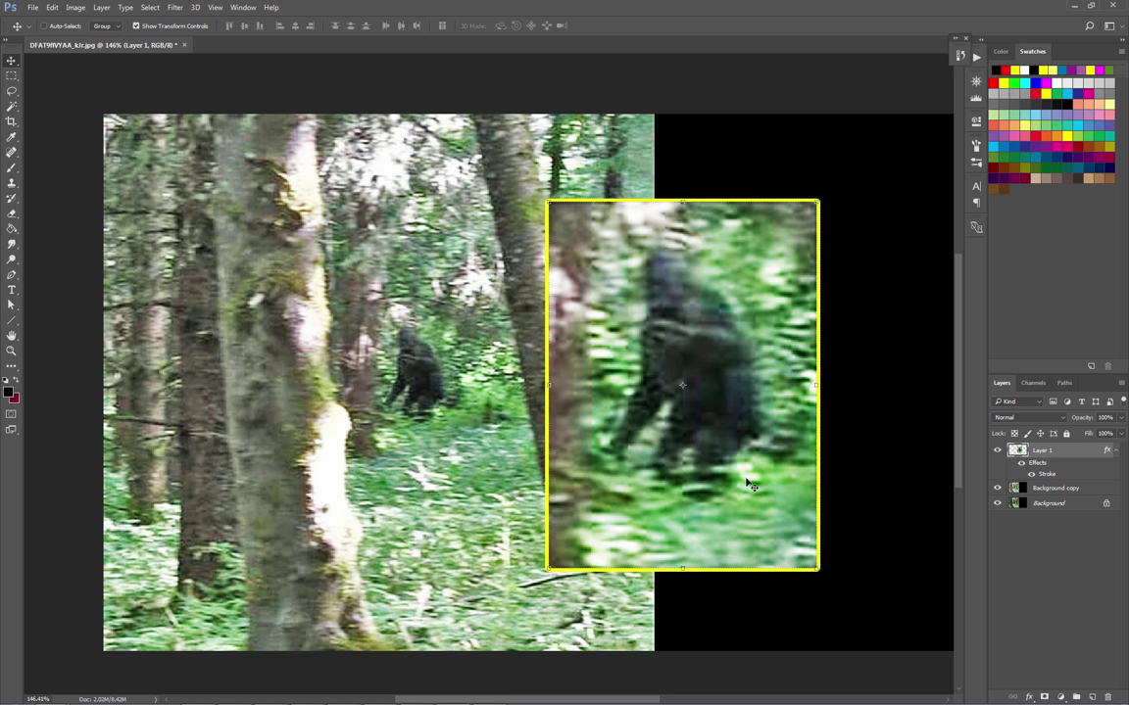
# - Reposition the enlarged inset slightly closer to the distant figure in the photo
pyautogui.hotkey('ctrl', 'h')
pyautogui.moveTo(728, 394); pyautogui.dragTo(716, 443)
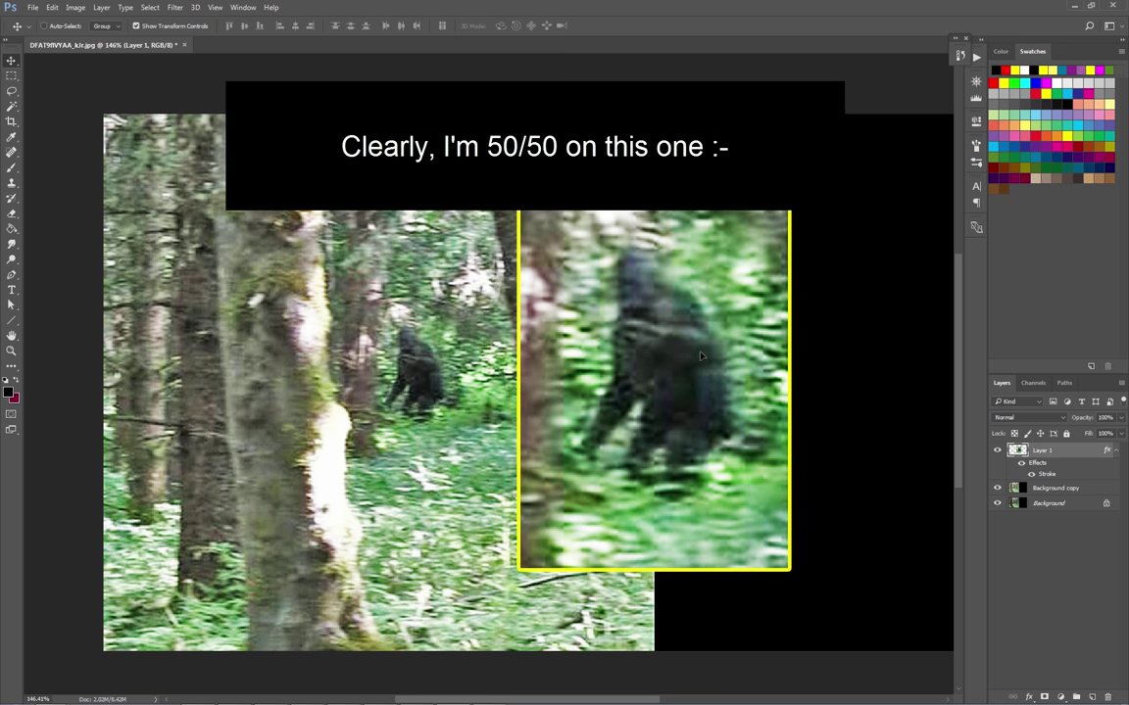
pyautogui.hotkey('ctrl', 't')
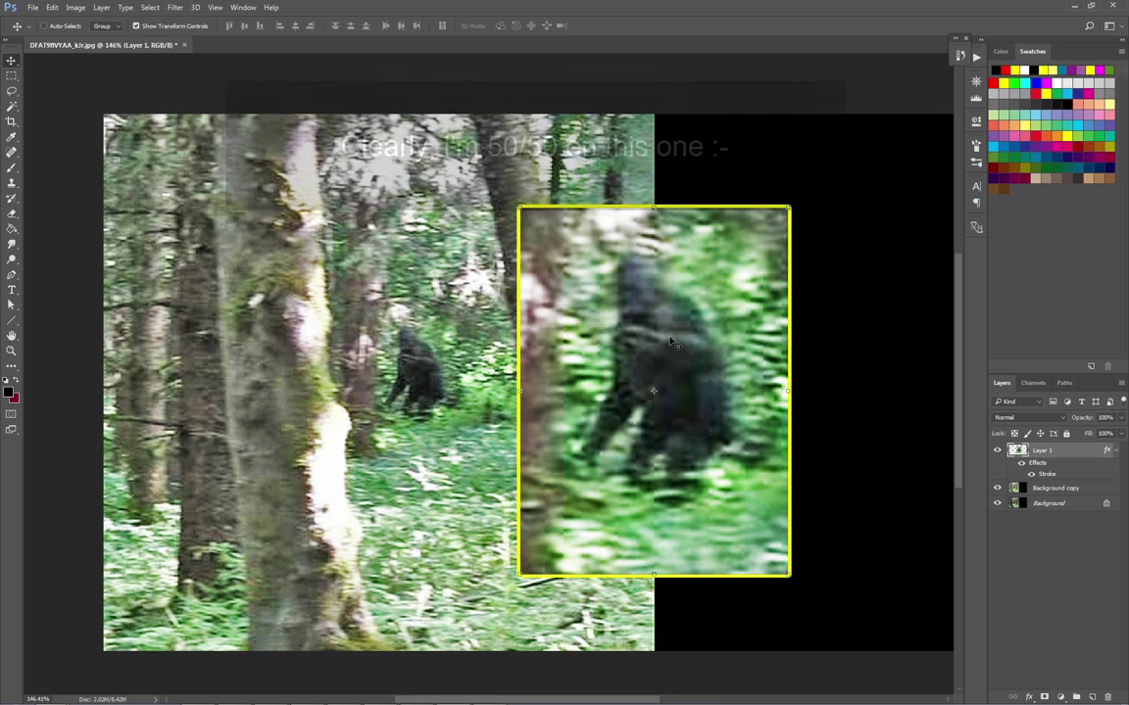
pyautogui.moveTo(680, 485); pyautogui.dragTo(693, 433)
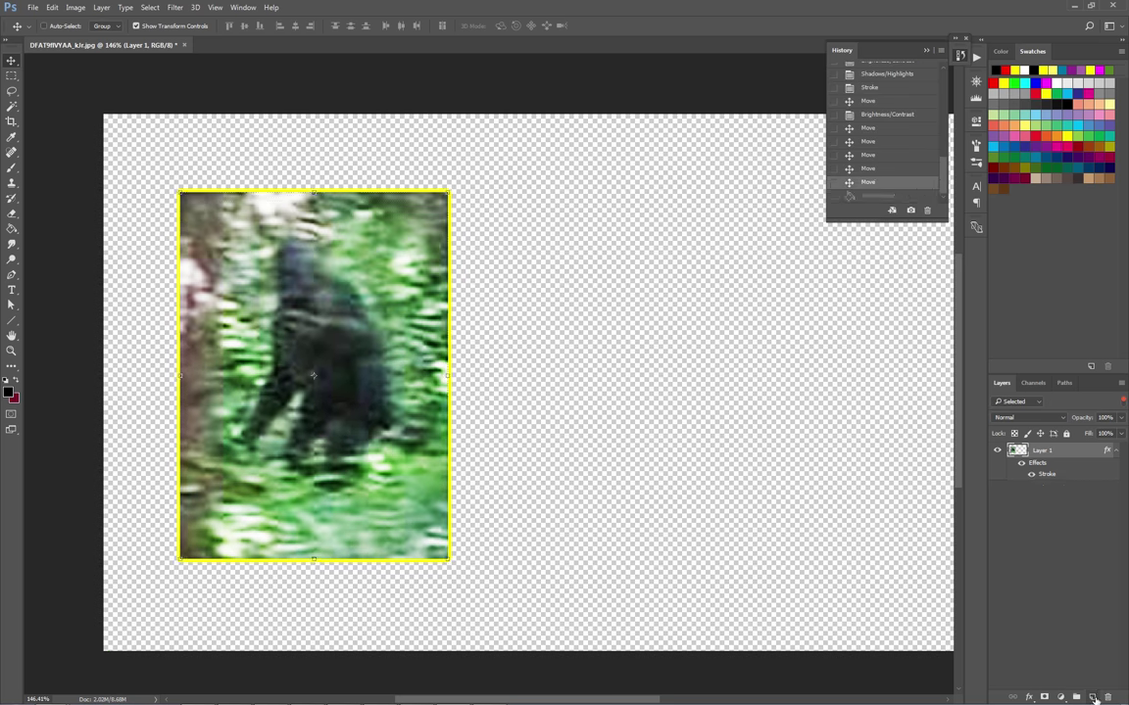
# - Add a new layer beneath Layer 1 and fill it with solid black
pyautogui.hotkey('ctrl', 'shift', 'alt', 'n')
pyautogui.moveTo(1046, 475); pyautogui.dragTo(1044, 495)
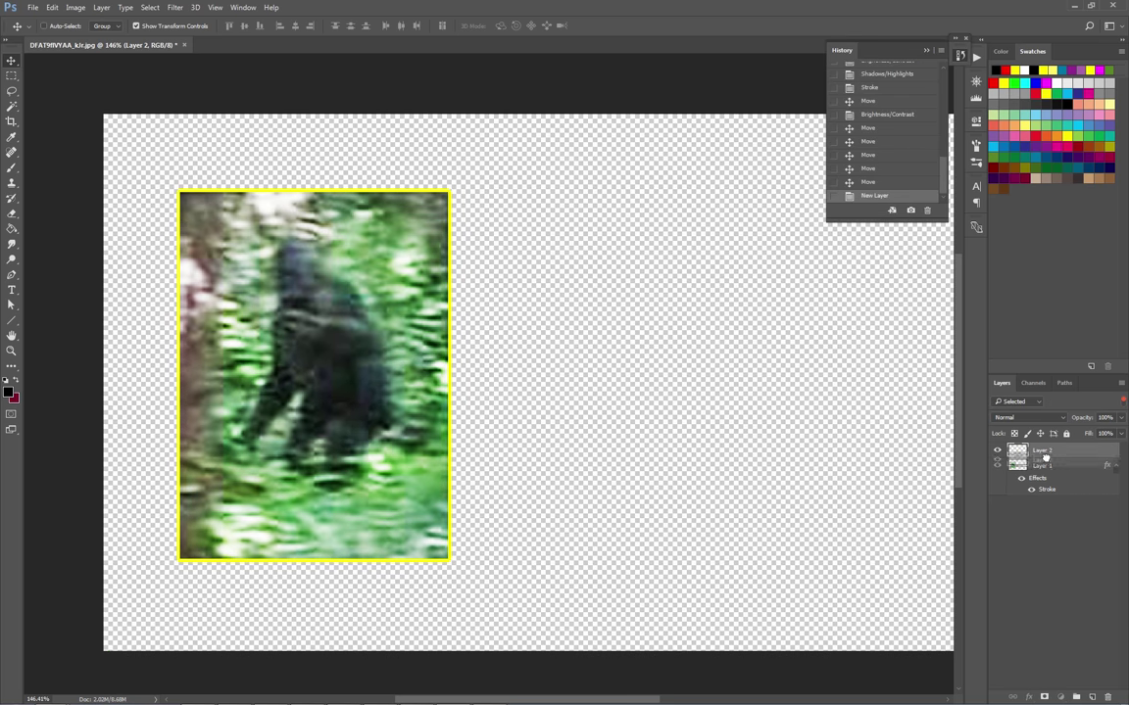
pyautogui.click(12, 229)
pyautogui.click(607, 303)
pyautogui.click(12, 60)
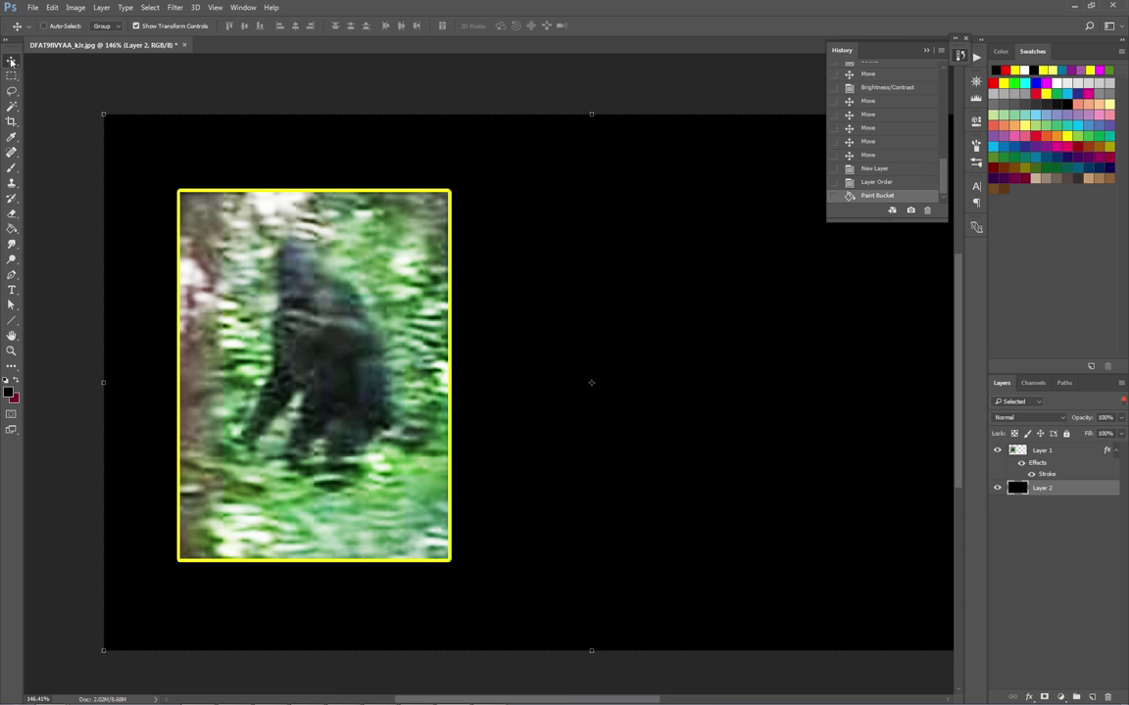
# - Duplicate the framed figure layer and place the copy to the right of the original on the black background
pyautogui.rightClick(201, 213)
pyautogui.click(235, 241)
pyautogui.moveTo(240, 395); pyautogui.dragTo(568, 383)
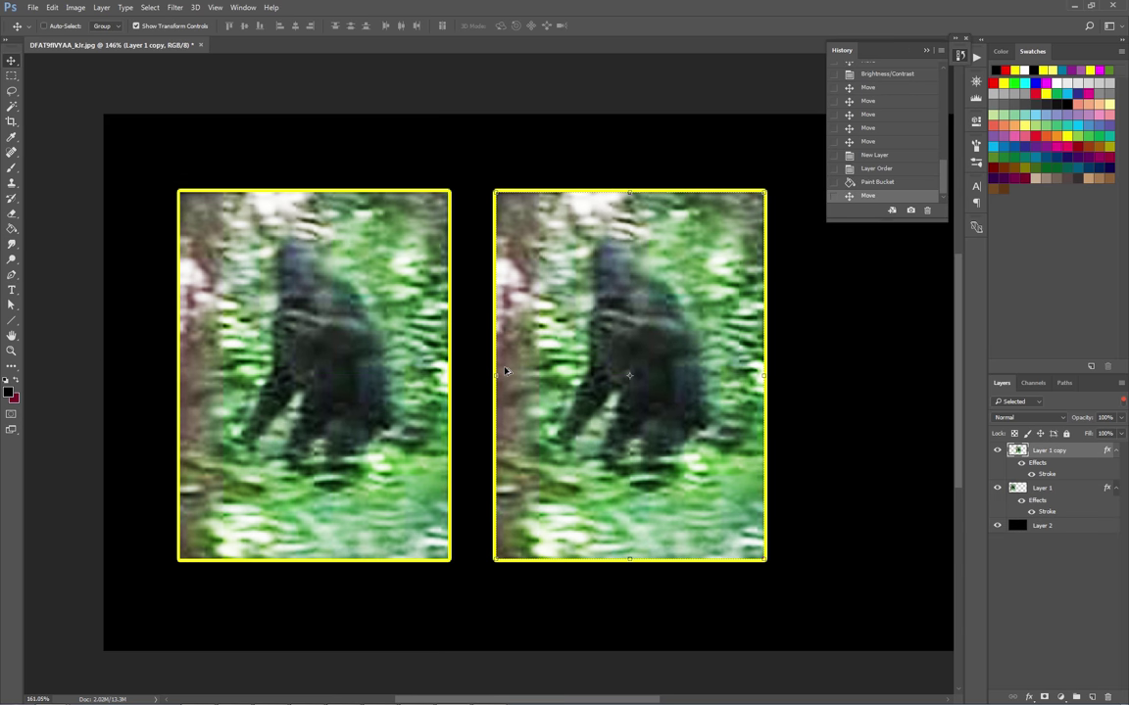
# - Collapse the history list and desaturate the duplicated figure image
pyautogui.hotkey('ctrl', '0')
pyautogui.click(961, 57)
pyautogui.click(75, 7)
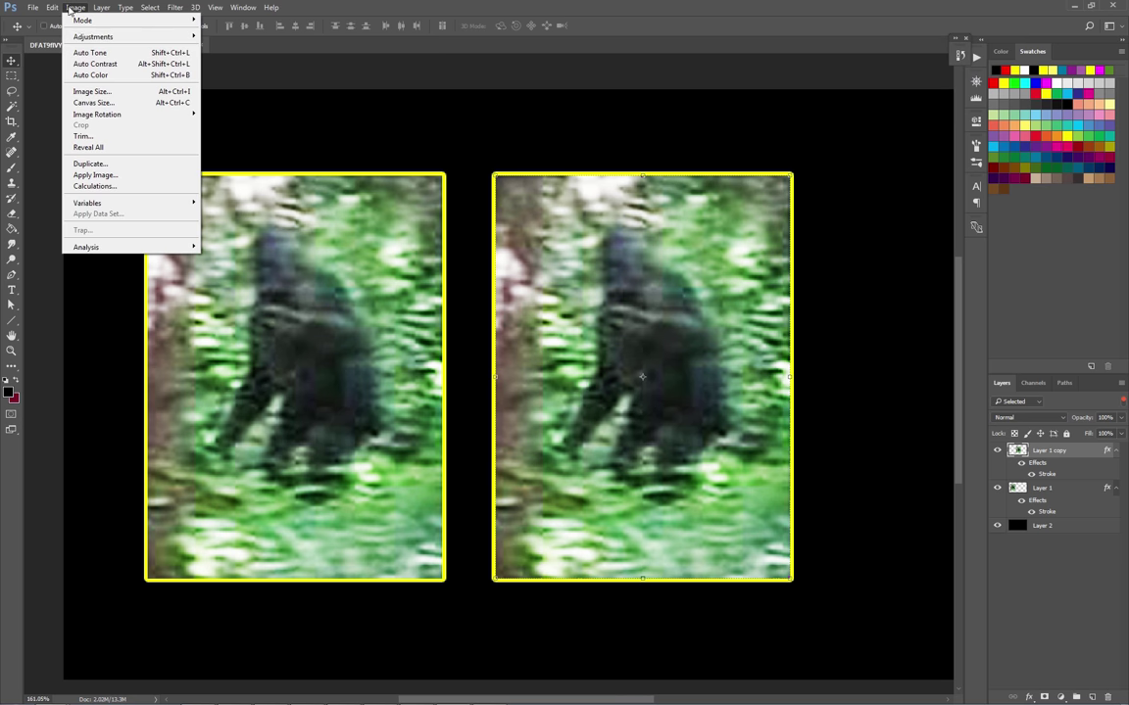
pyautogui.moveTo(117, 37)
pyautogui.click(225, 258)
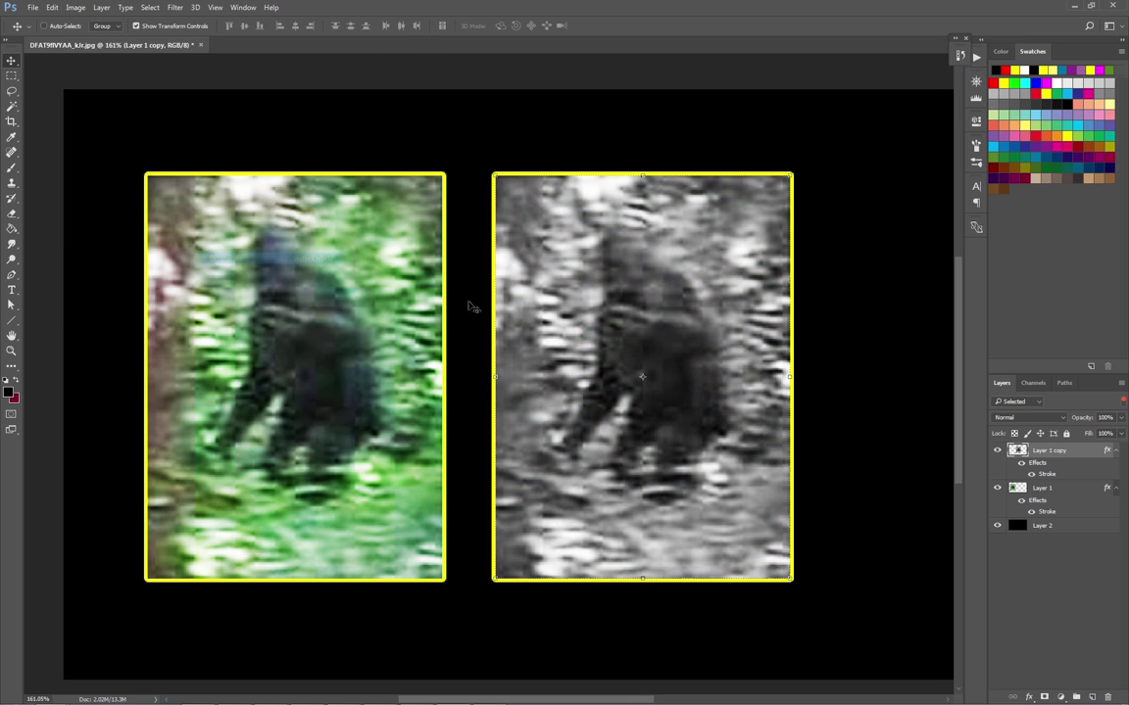
# - Apply Brightness/Contrast to the grayscale copy with brightness 38 and contrast 63
pyautogui.scroll(1, 461, 279)
pyautogui.moveTo(581, 383); pyautogui.dragTo(603, 379)
pyautogui.rightClick(615, 378)
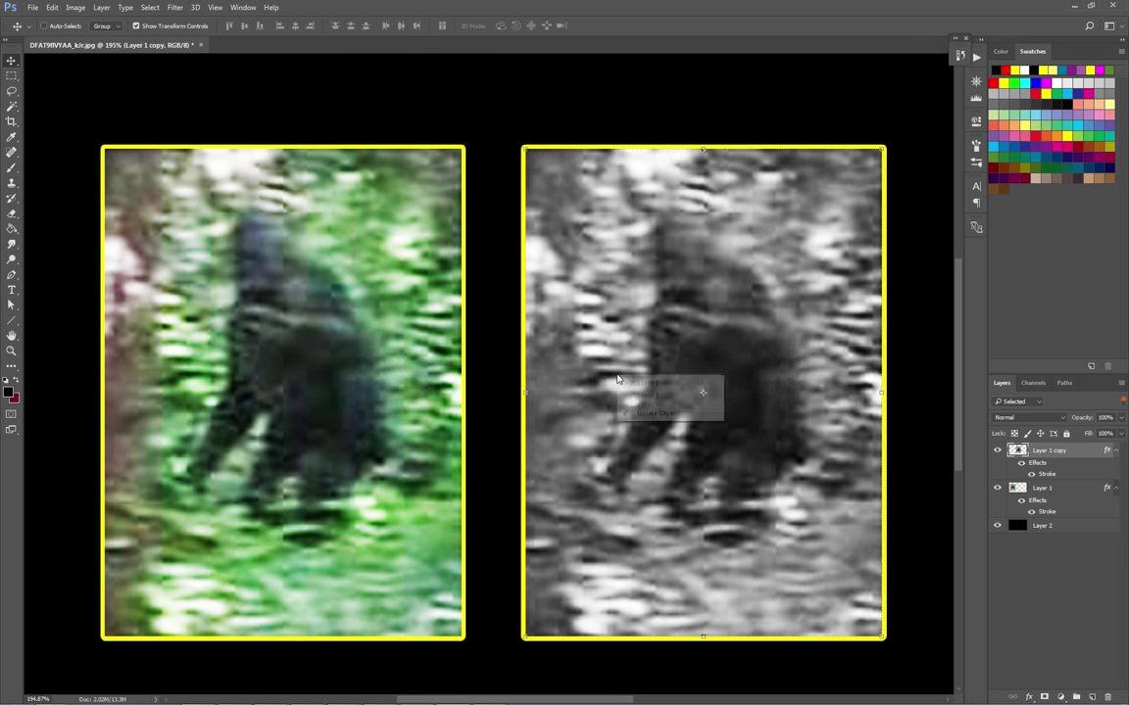
pyautogui.click(75, 7)
pyautogui.moveTo(108, 36)
pyautogui.click(220, 41)
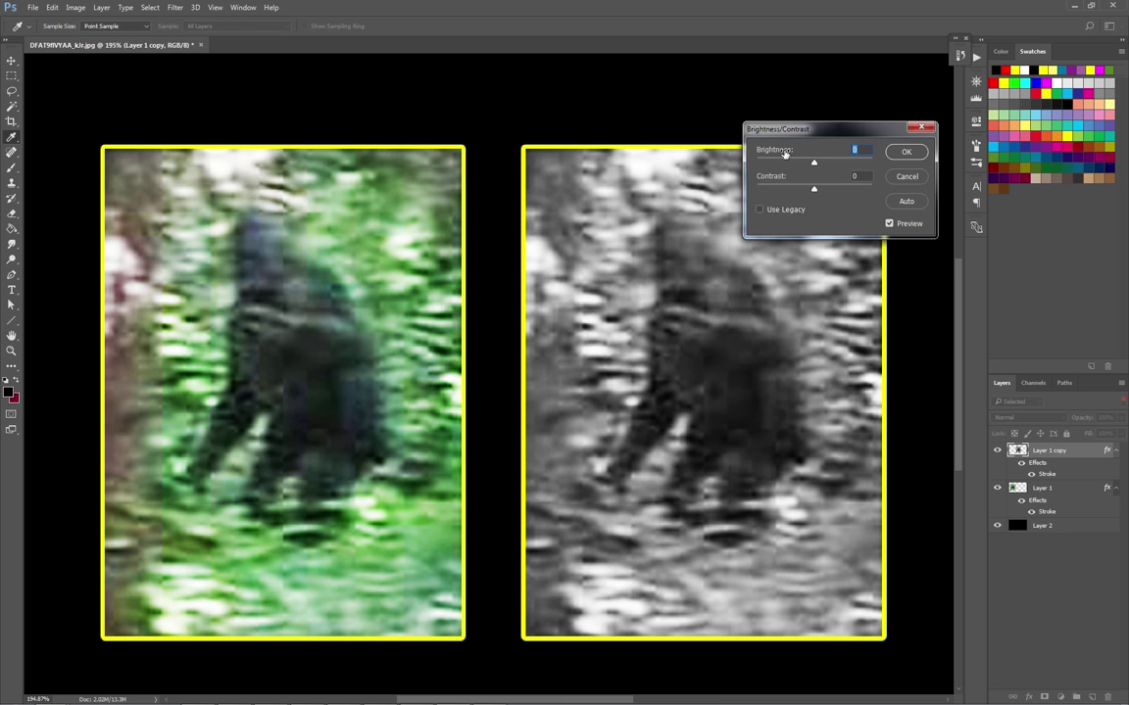
pyautogui.moveTo(795, 189); pyautogui.dragTo(828, 165)
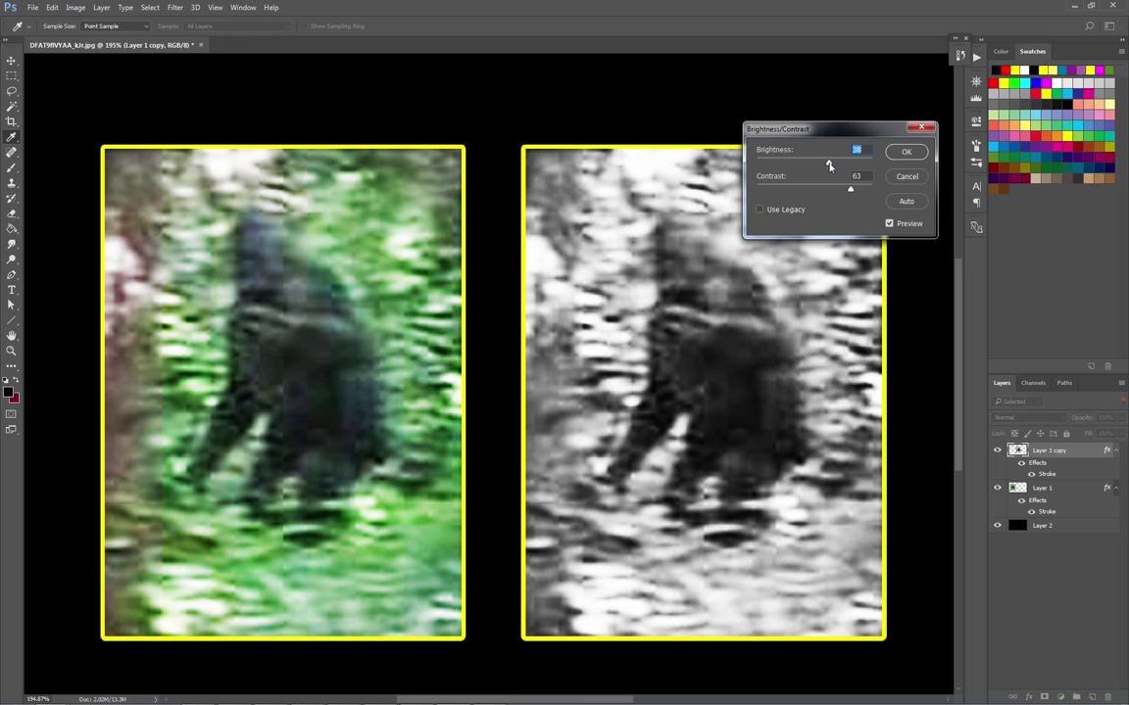
pyautogui.press('Return')
# - Apply Shadows/Highlights to the grayscale copy with shadows amount 28% and highlights amount 28%
pyautogui.click(75, 7)
pyautogui.moveTo(108, 37)
pyautogui.click(288, 231)
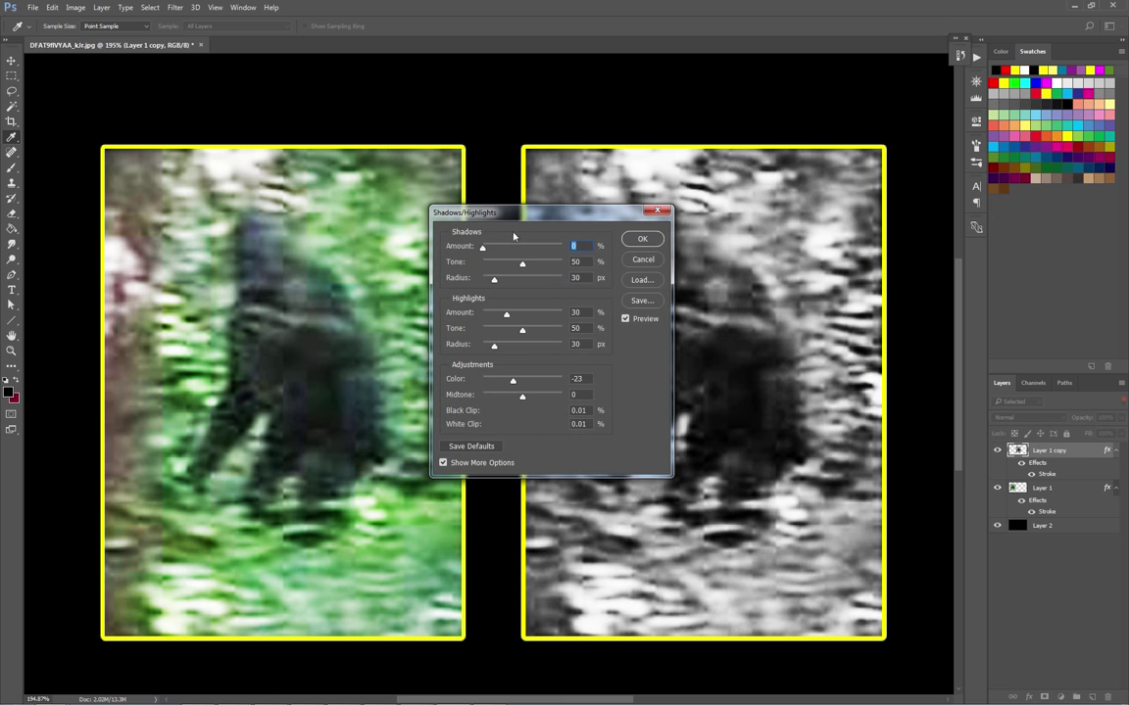
pyautogui.moveTo(465, 218); pyautogui.dragTo(181, 224)
pyautogui.moveTo(222, 259)
pyautogui.mouseDown()
pyautogui.moveTo(199, 261)
pyautogui.moveTo(217, 258)
pyautogui.mouseUp()
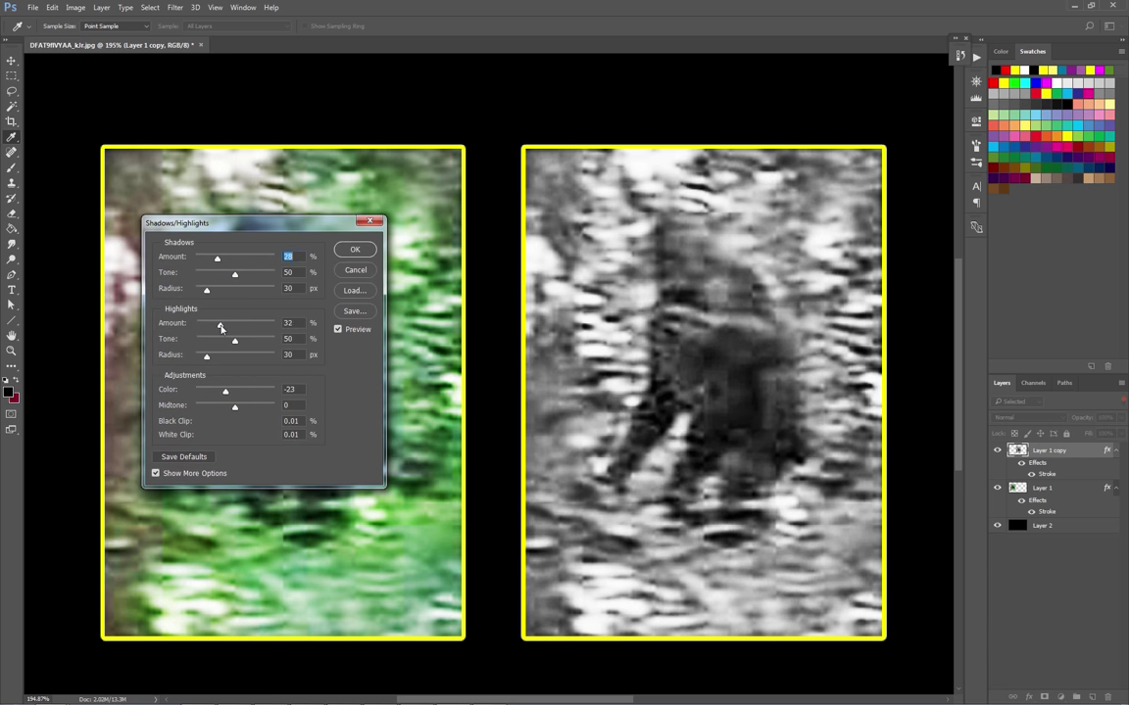
pyautogui.moveTo(218, 324)
pyautogui.mouseDown()
pyautogui.moveTo(196, 327)
pyautogui.moveTo(235, 325)
pyautogui.moveTo(218, 333)
pyautogui.mouseUp()
pyautogui.moveTo(341, 228); pyautogui.dragTo(402, 194)
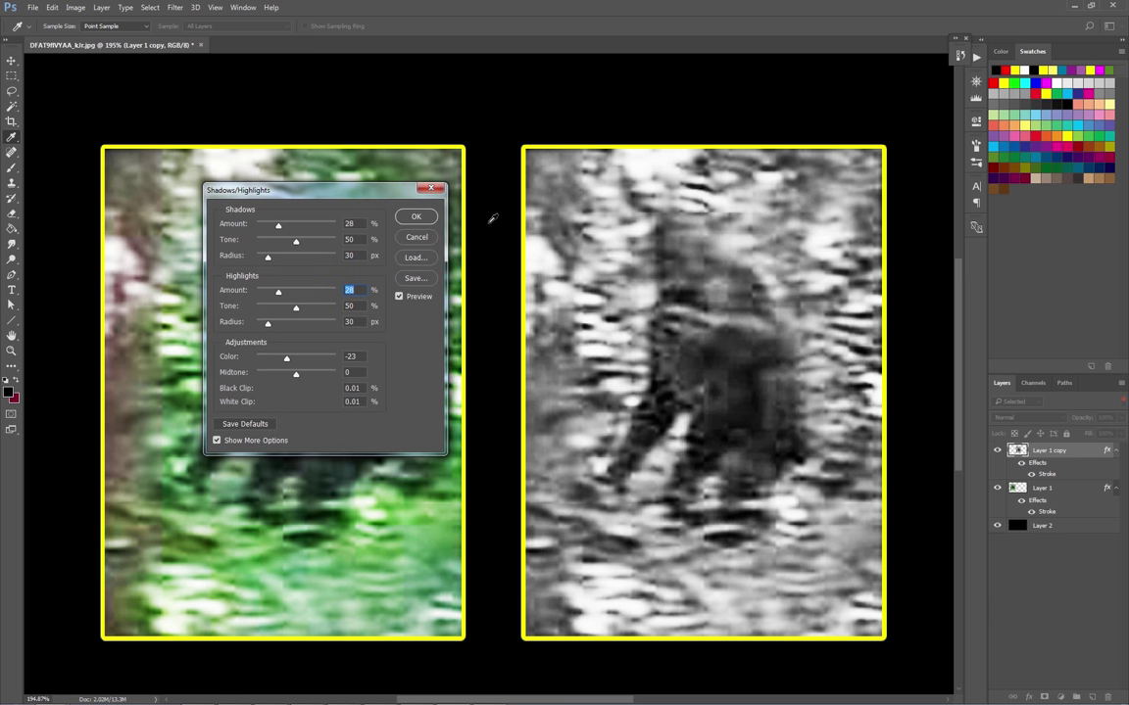
pyautogui.click(416, 218)
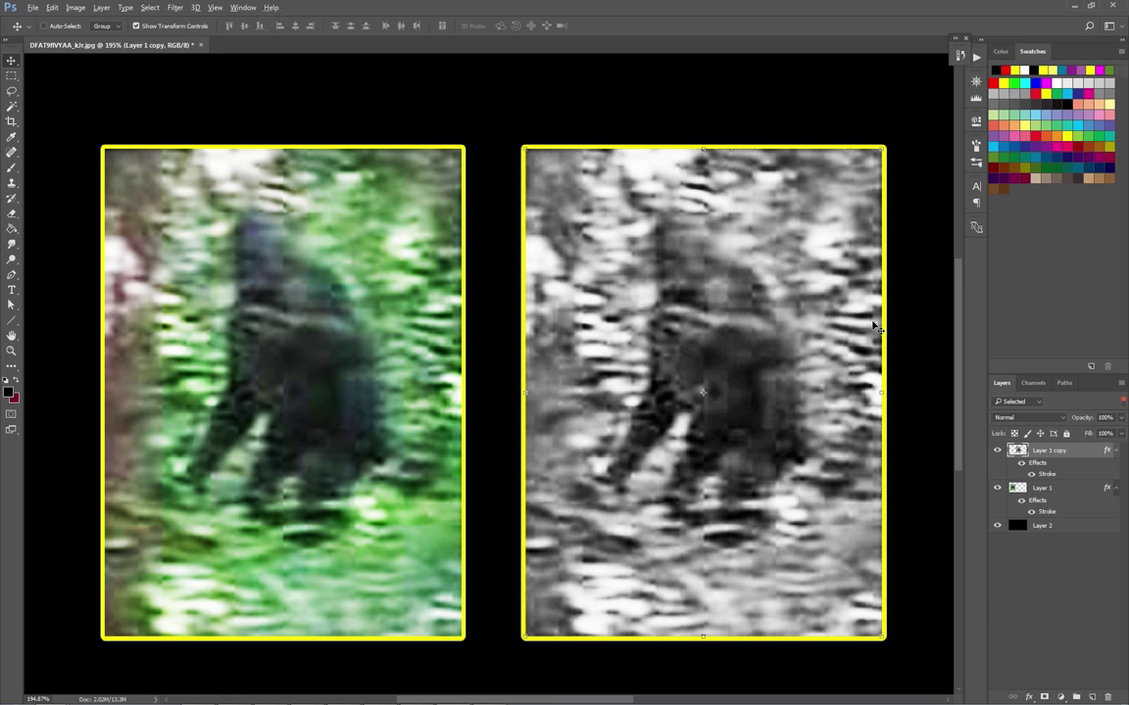
pyautogui.scroll(-3, 875, 329)
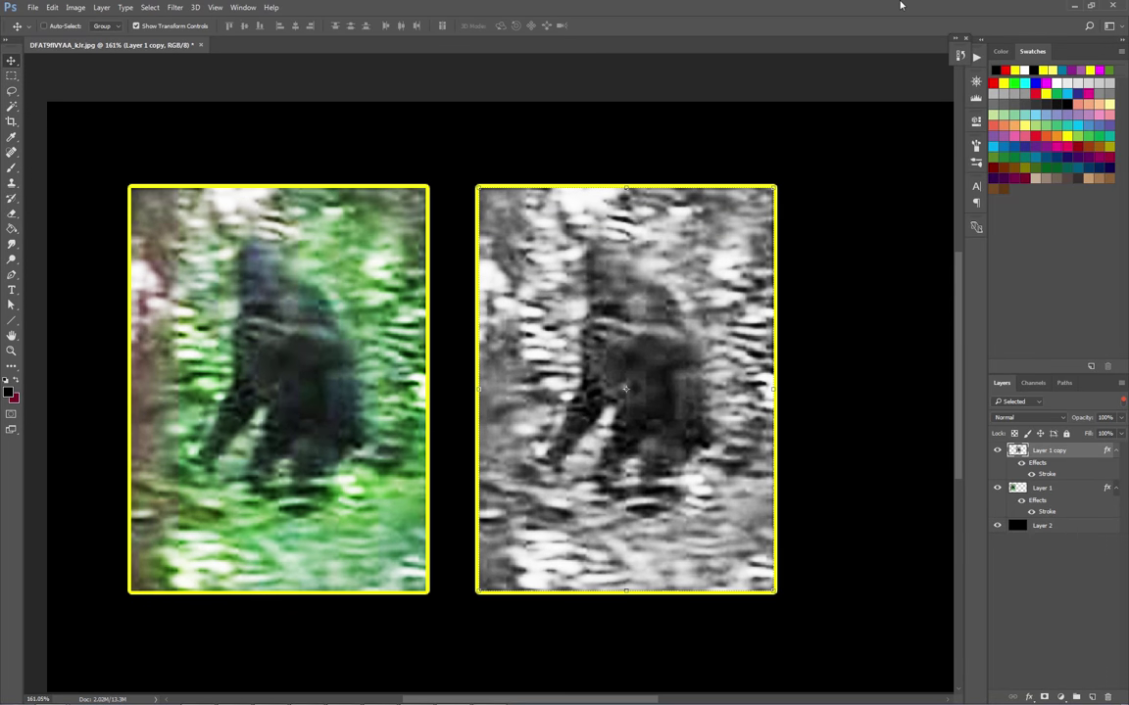